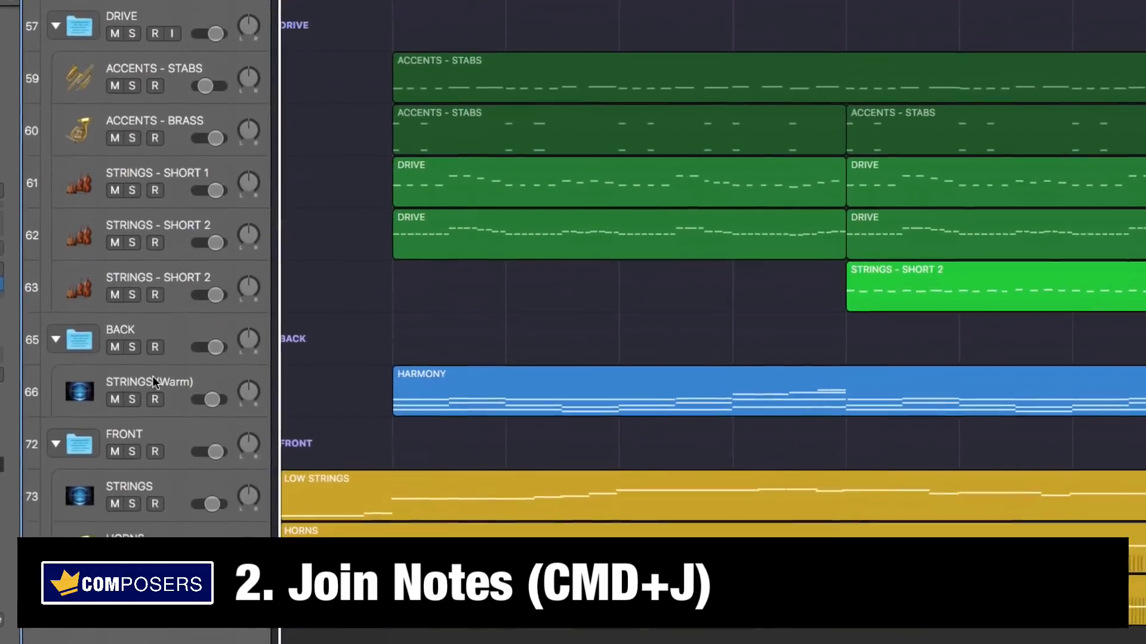
Open the HARMONY region on the STRINGS (Warm) track for note editing and join two adjacent same-pitch notes in the D3 row
click(179, 418)
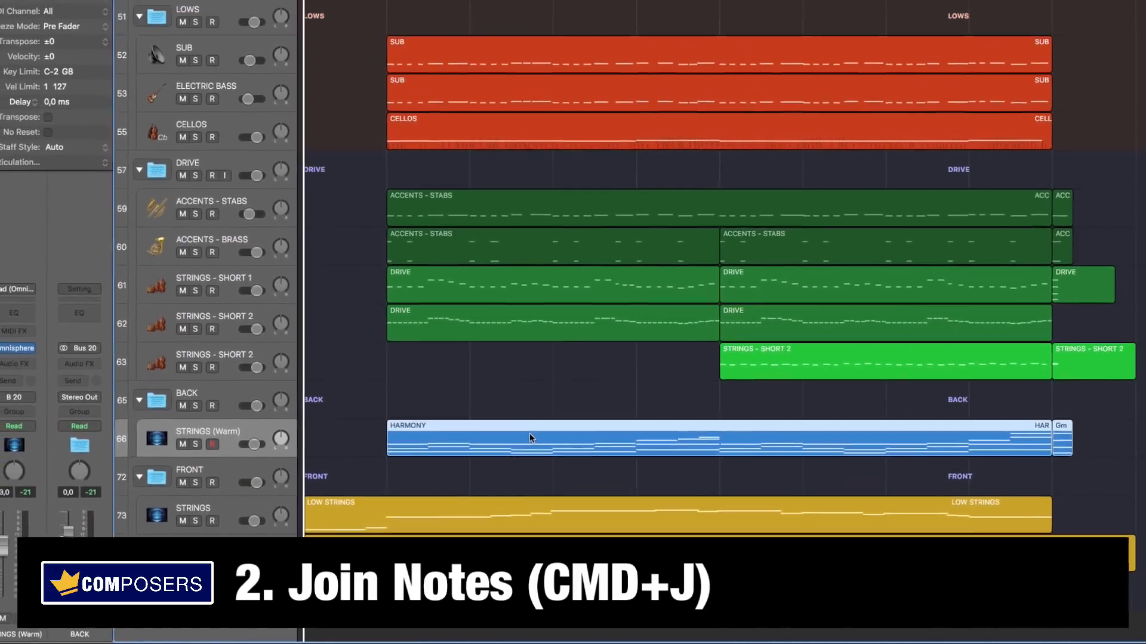
double_click(615, 367)
click(577, 318)
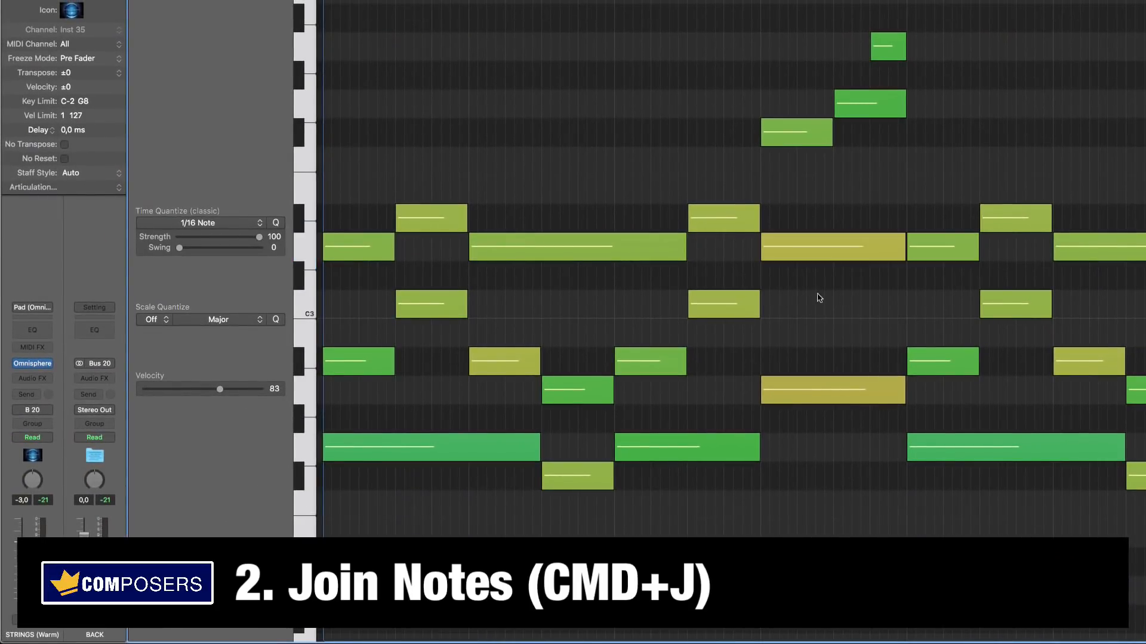
drag(846, 212, 839, 237)
click(937, 293)
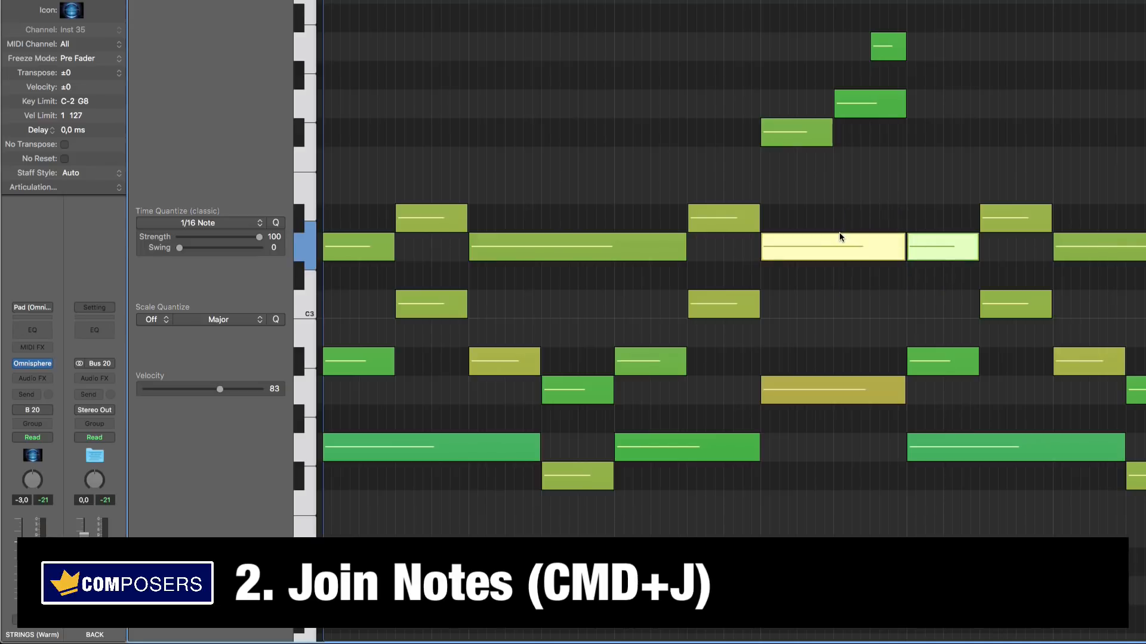
key(super+j)
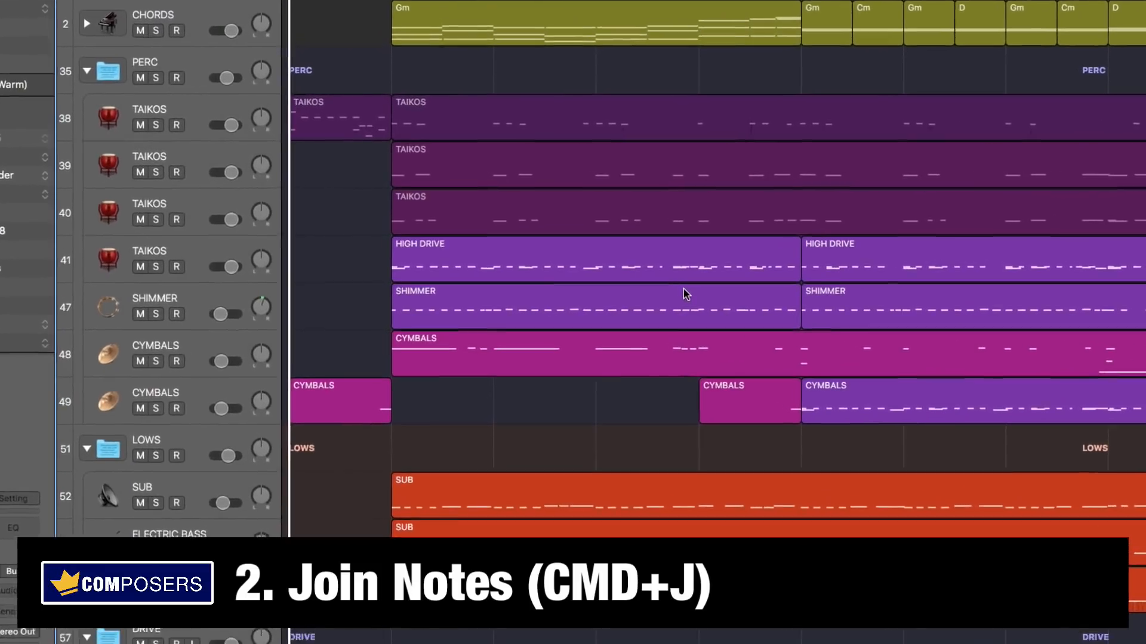
Join the long TAIKOS regions on tracks 39 and 40 into a single region
click(454, 252)
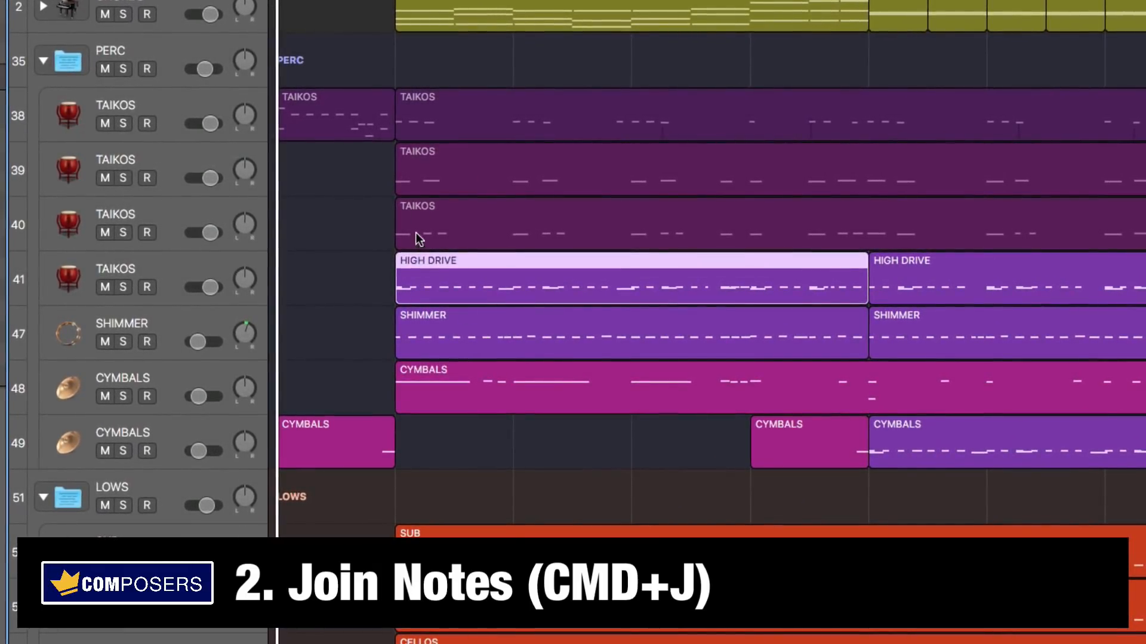
click(421, 181)
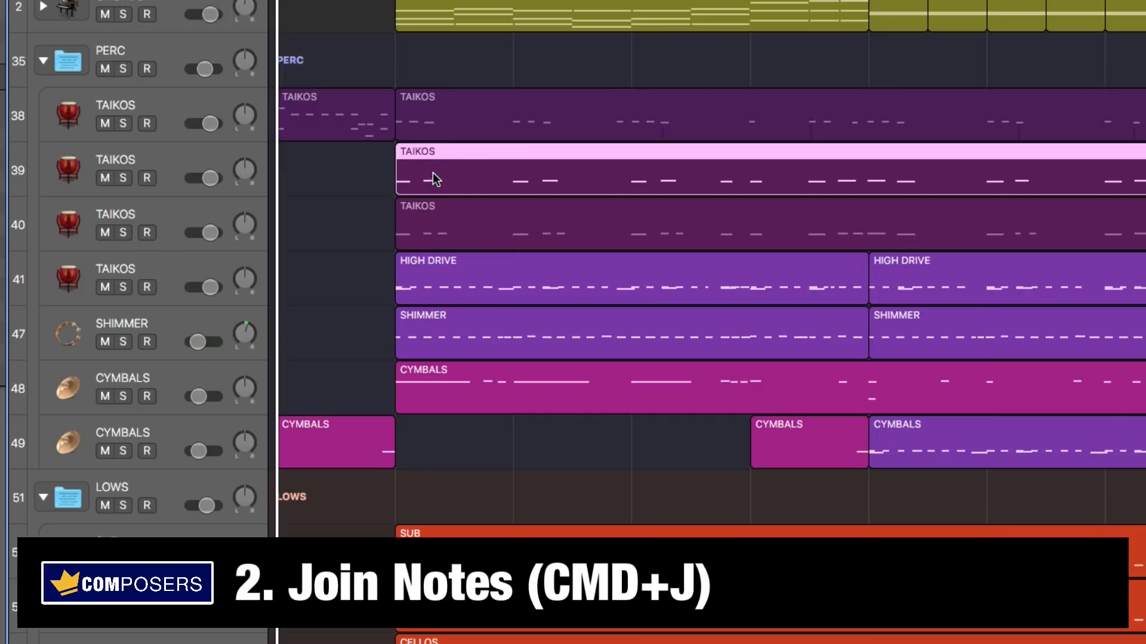
click(444, 244)
click(384, 180)
drag(385, 179, 440, 225)
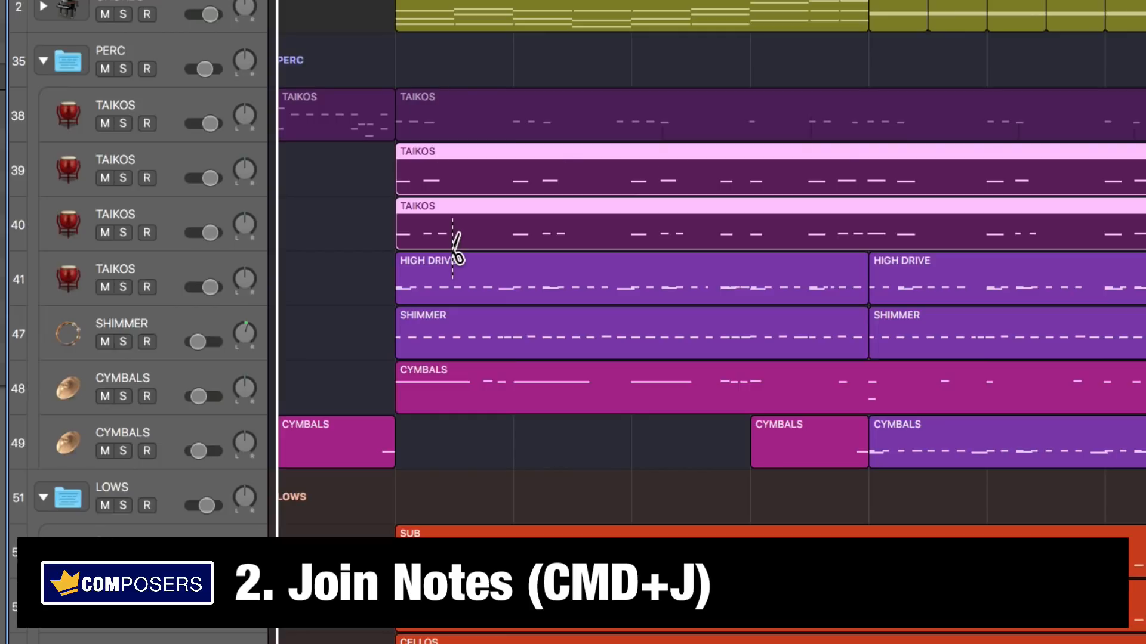
key(super+j)
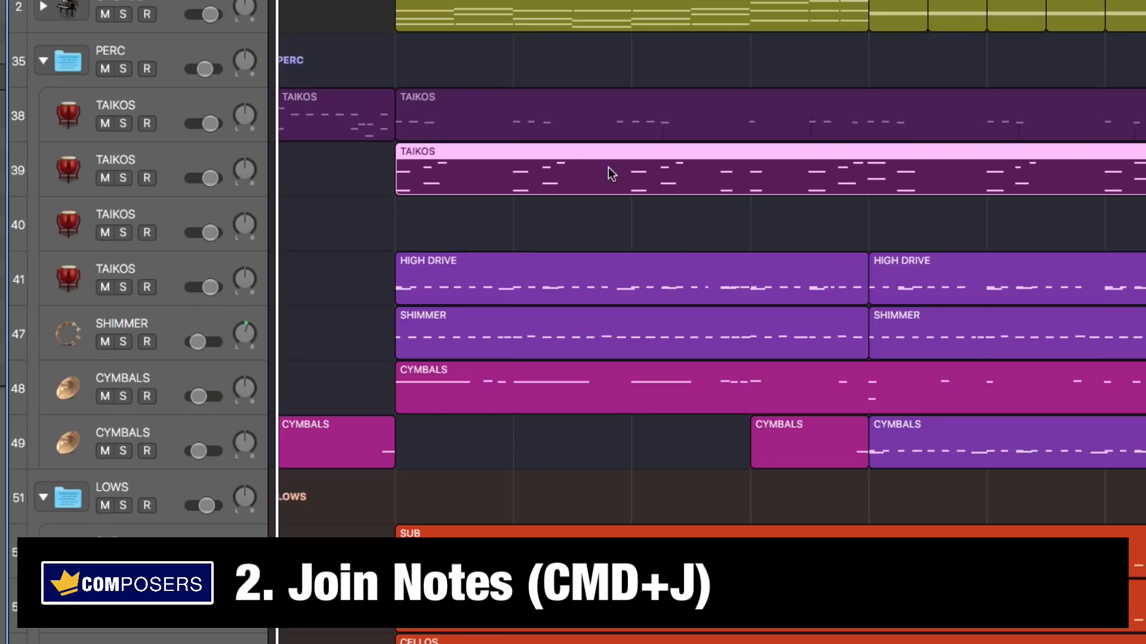
click(177, 158)
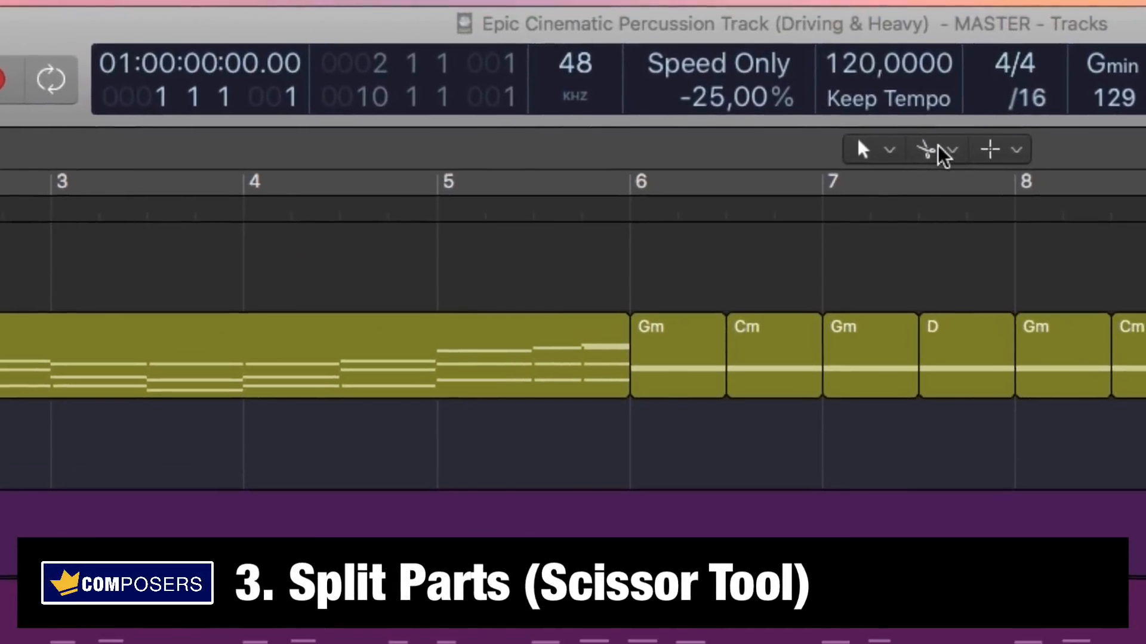
Check that the Scissors Tool is assigned as the secondary tool and split the long CHORDS region at bar 4
click(942, 153)
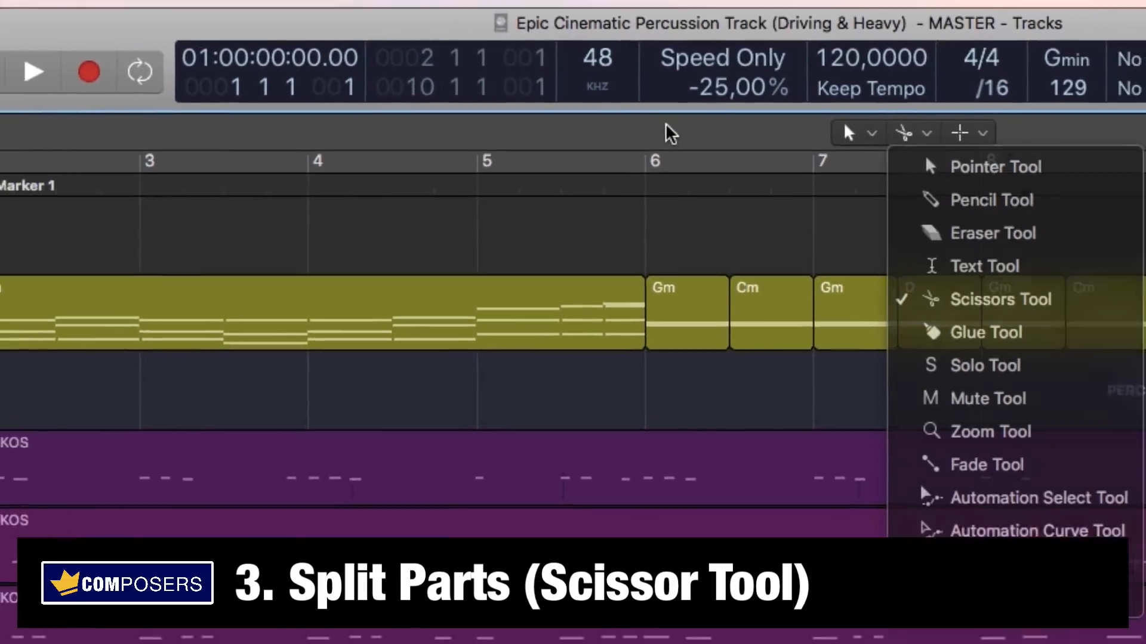
click(651, 147)
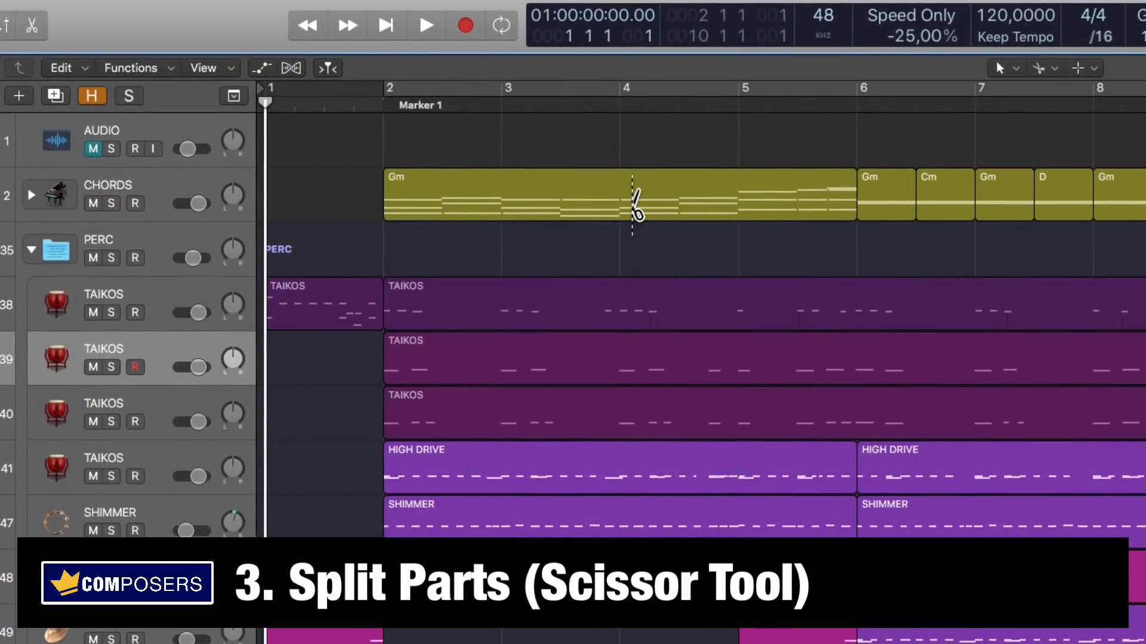
click(633, 215)
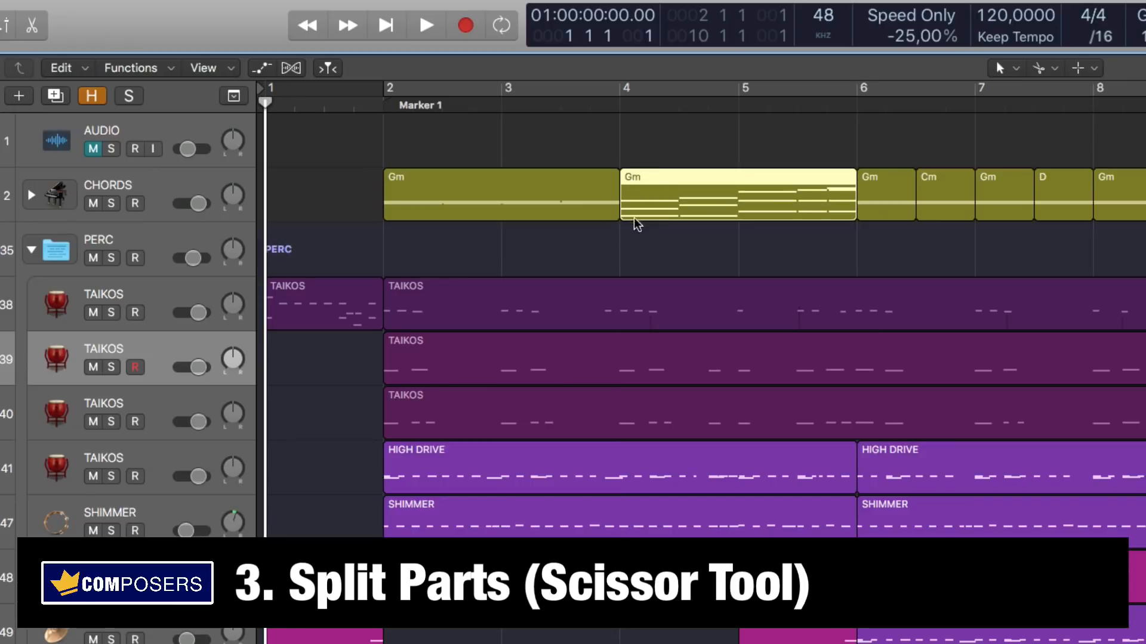
Split the first CHORDS region at about bar 3 beat 2, choosing Split for the notes crossing the cut
click(570, 227)
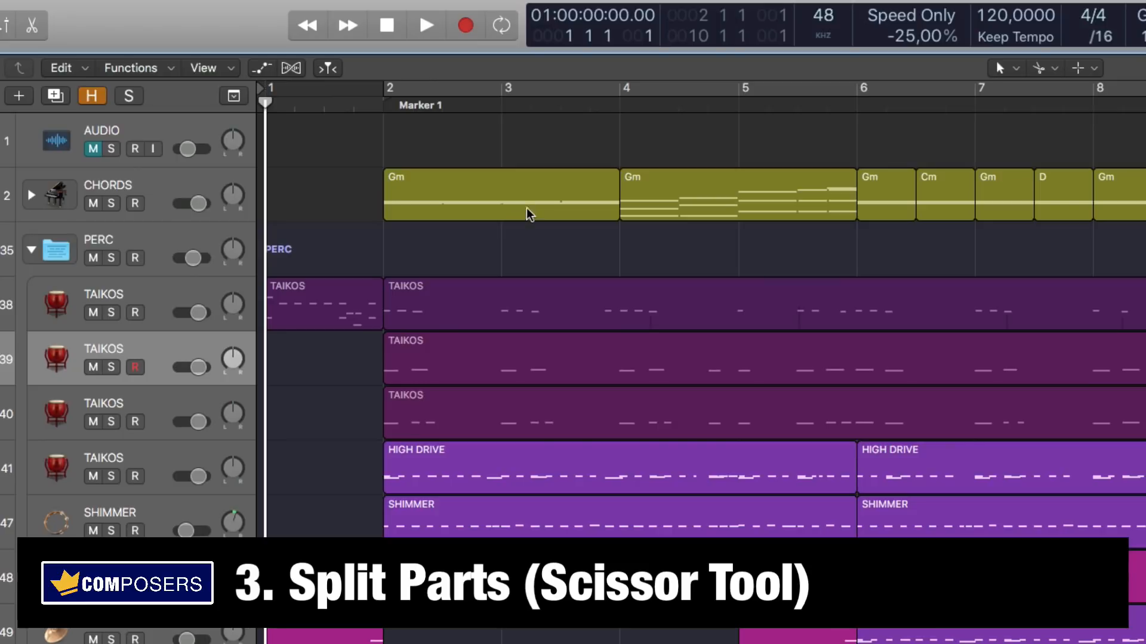
click(541, 209)
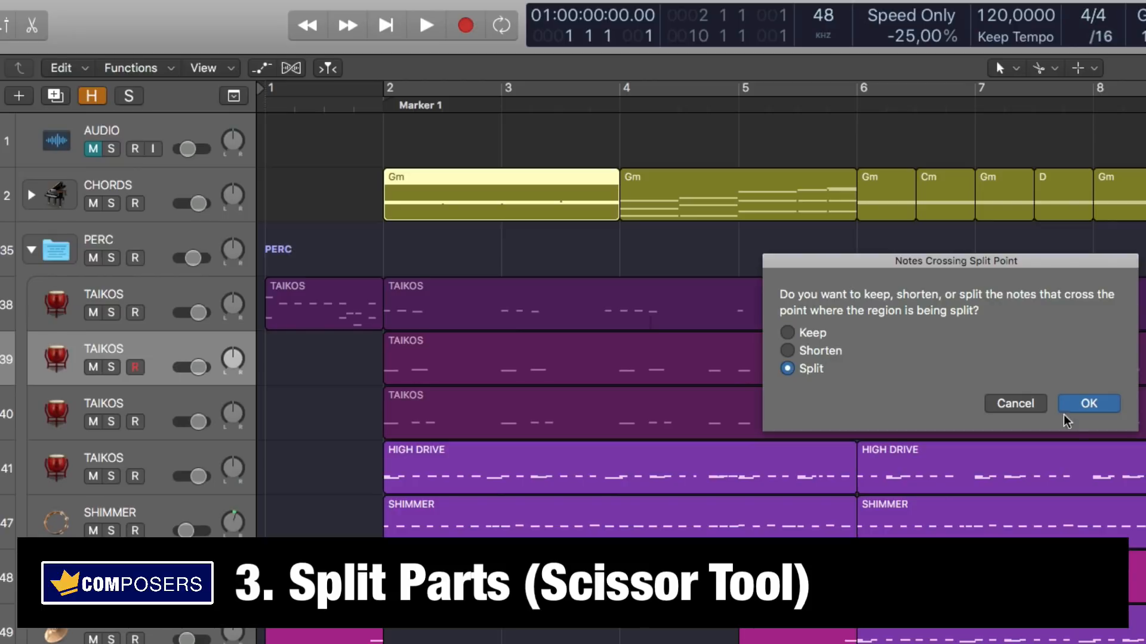
click(1089, 408)
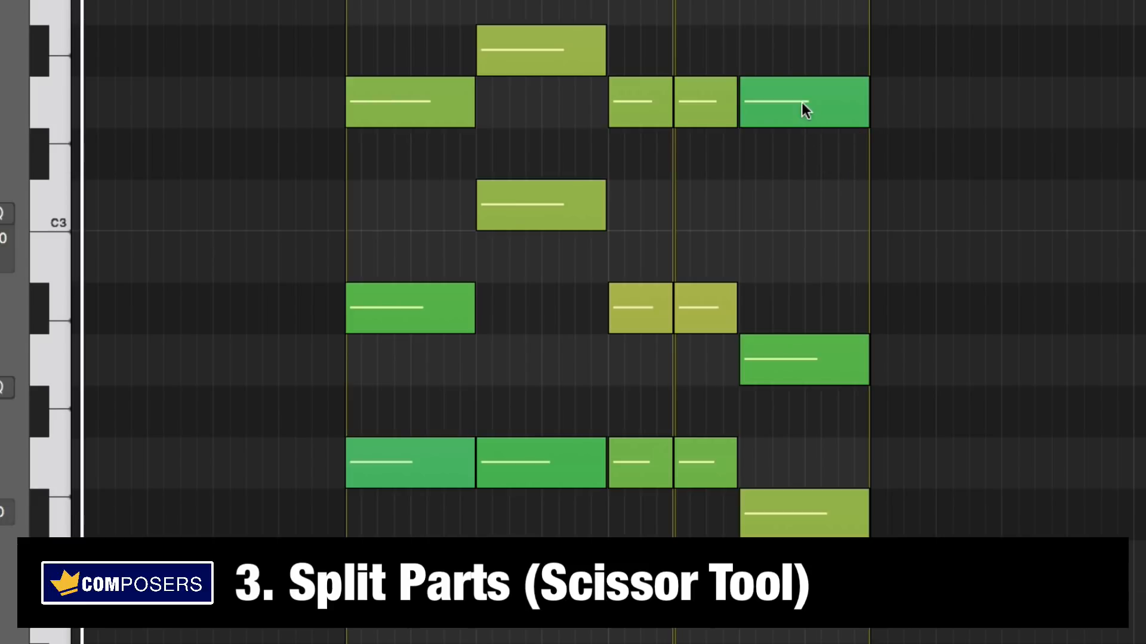
Split the last D3 note in half, and split the three notes of the first chord together with the Scissors Tool
super+click(816, 104)
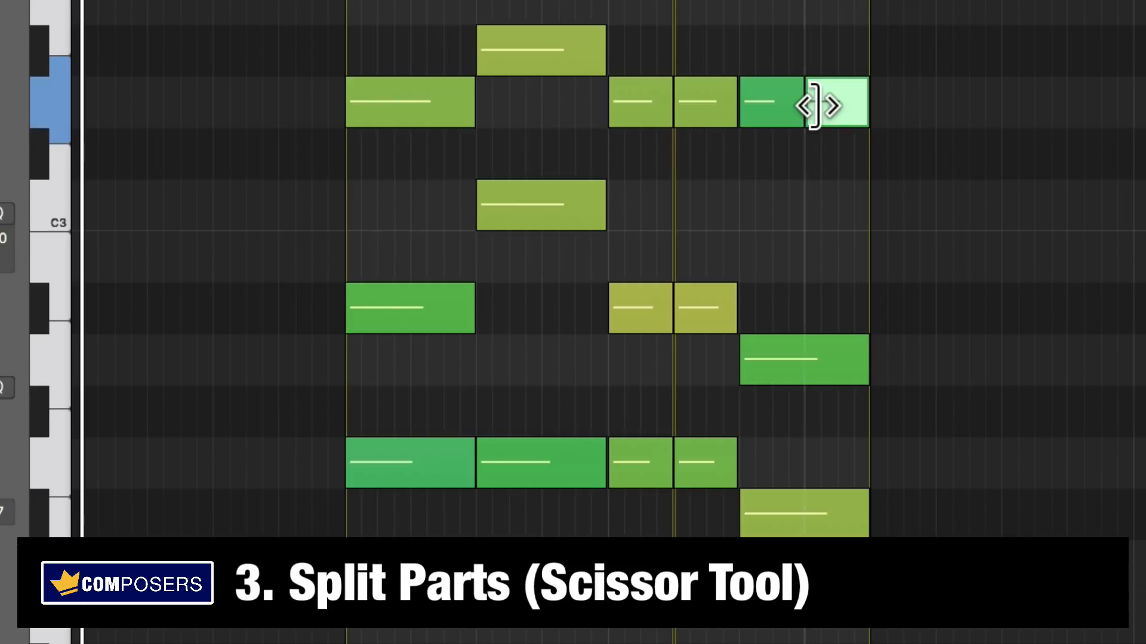
click(824, 213)
drag(367, 7, 424, 511)
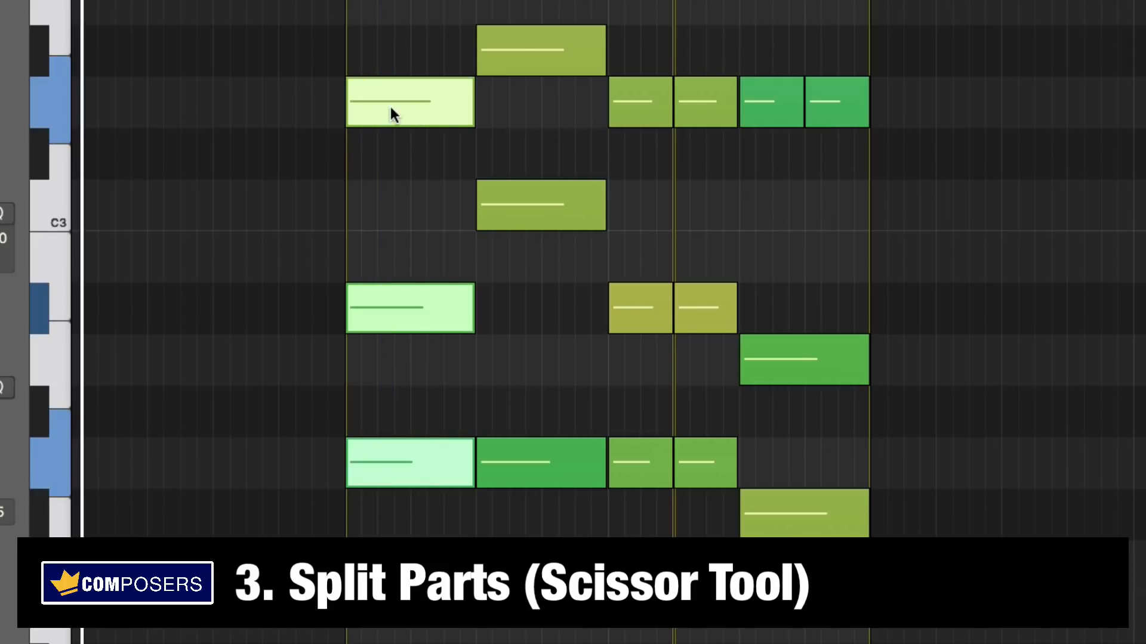
super+click(412, 122)
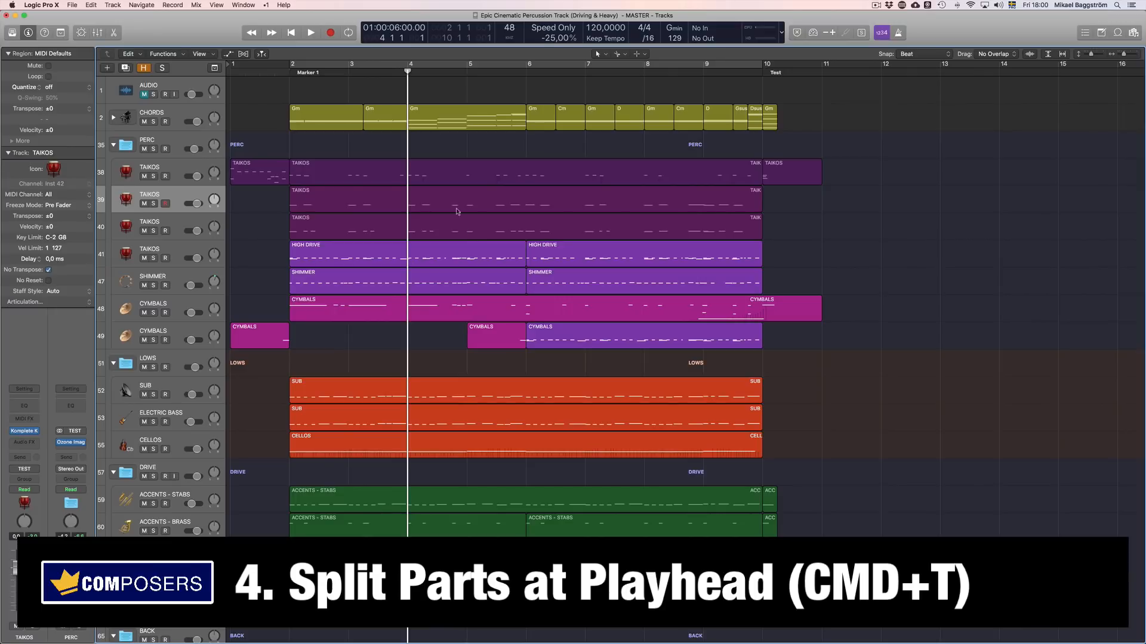
Review the regions across all tracks of the arrangement that cross the playhead at bar 4
scroll(399, 153, down, 5)
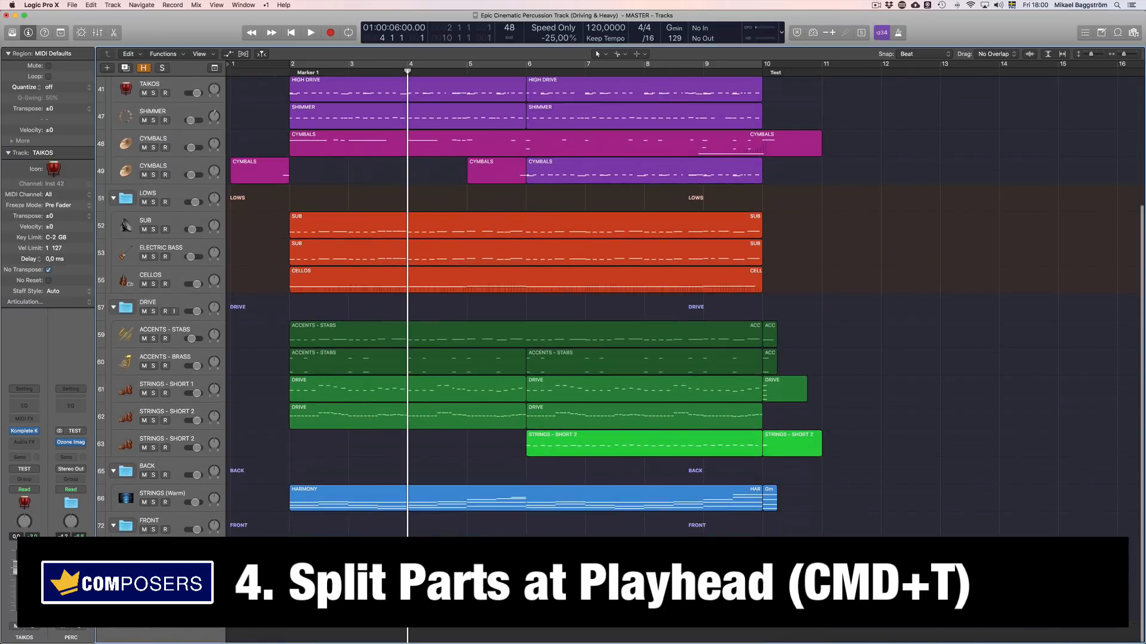
scroll(525, 304, up, 5)
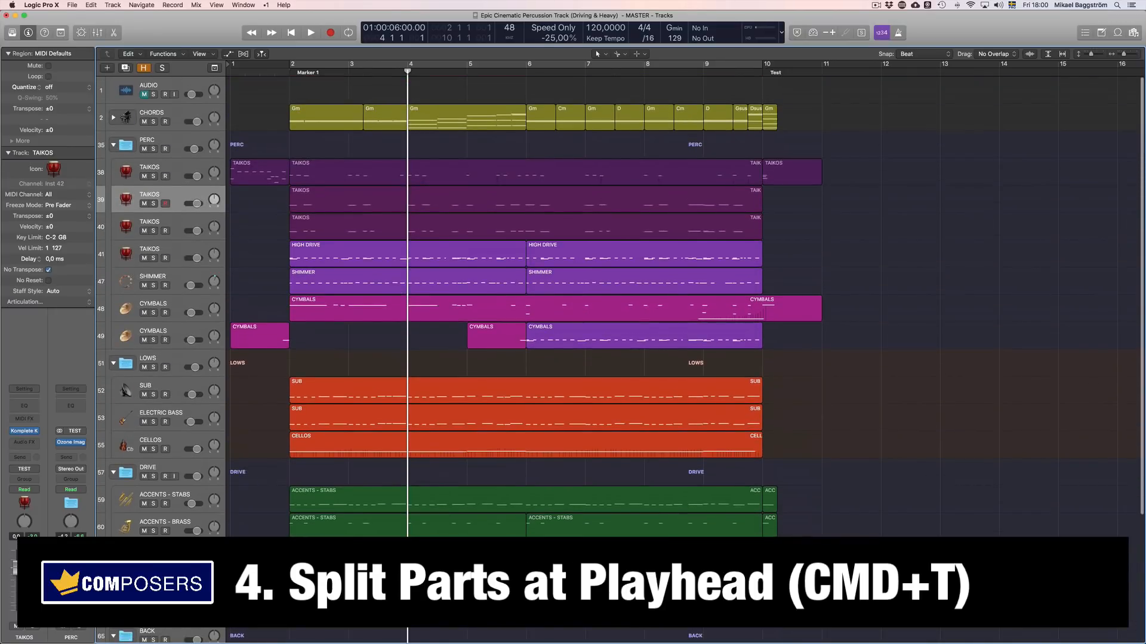
scroll(685, 305, down, 5)
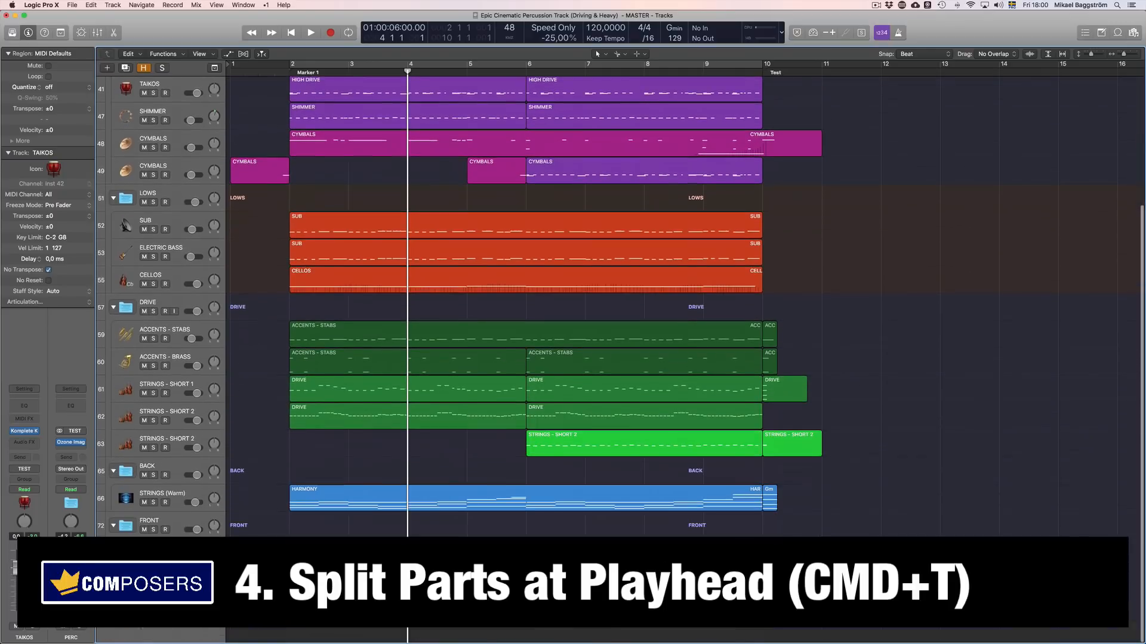
scroll(685, 304, up, 5)
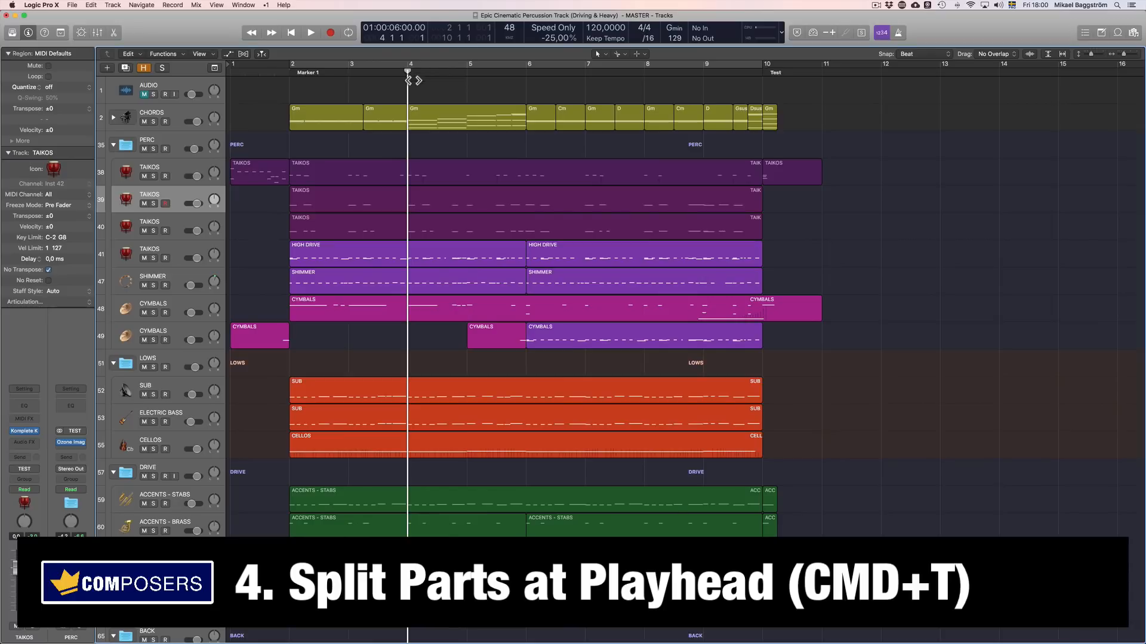
scroll(400, 262, down, 5)
scroll(401, 262, up, 5)
scroll(899, 329, down, 6)
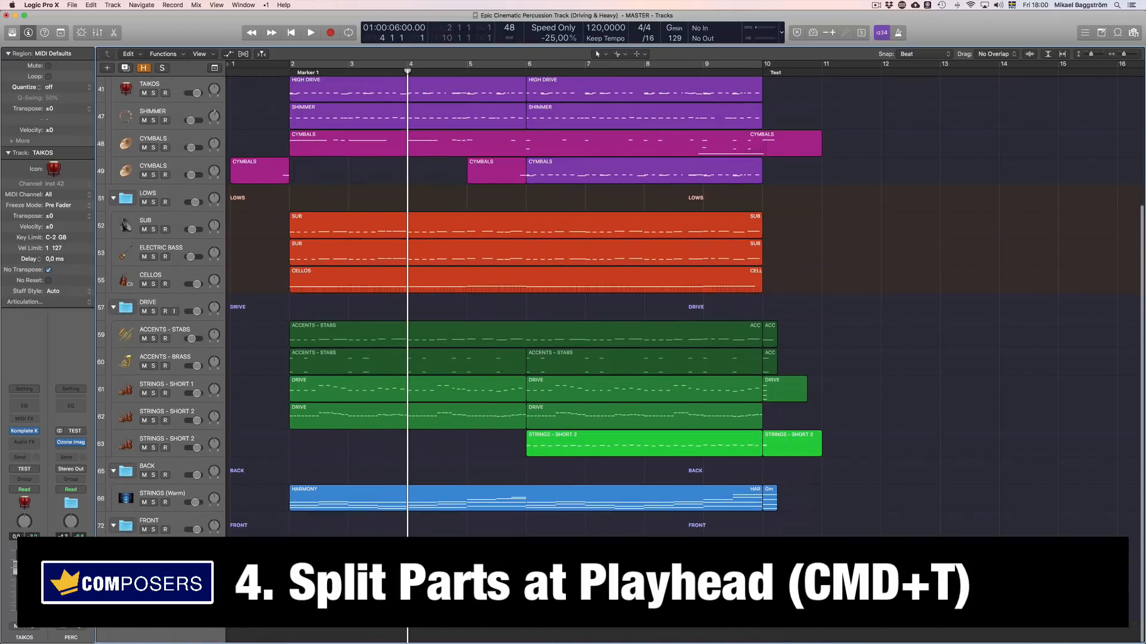
scroll(899, 328, up, 6)
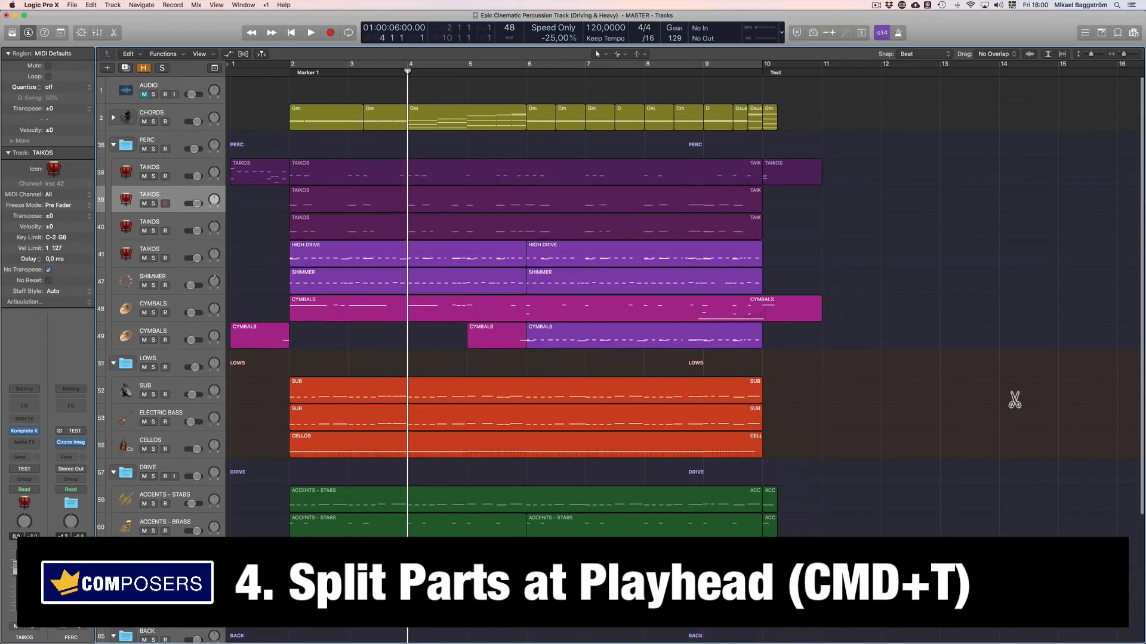
Select all regions and split them at the playhead at bar 4, choosing Split for the crossing notes
key(super+a)
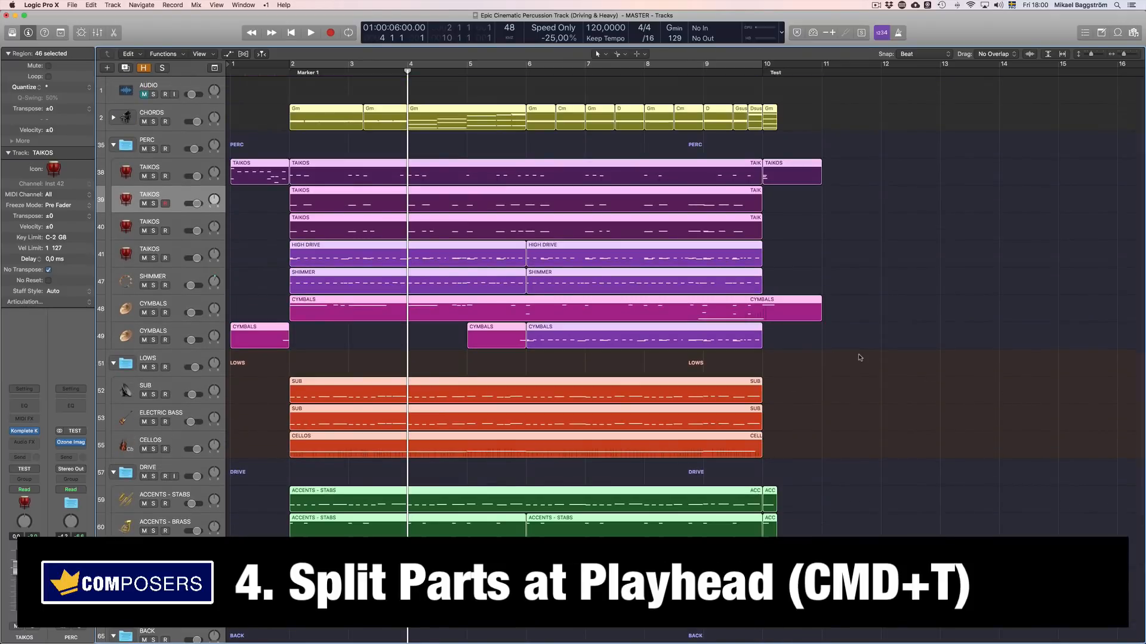
key(super+t)
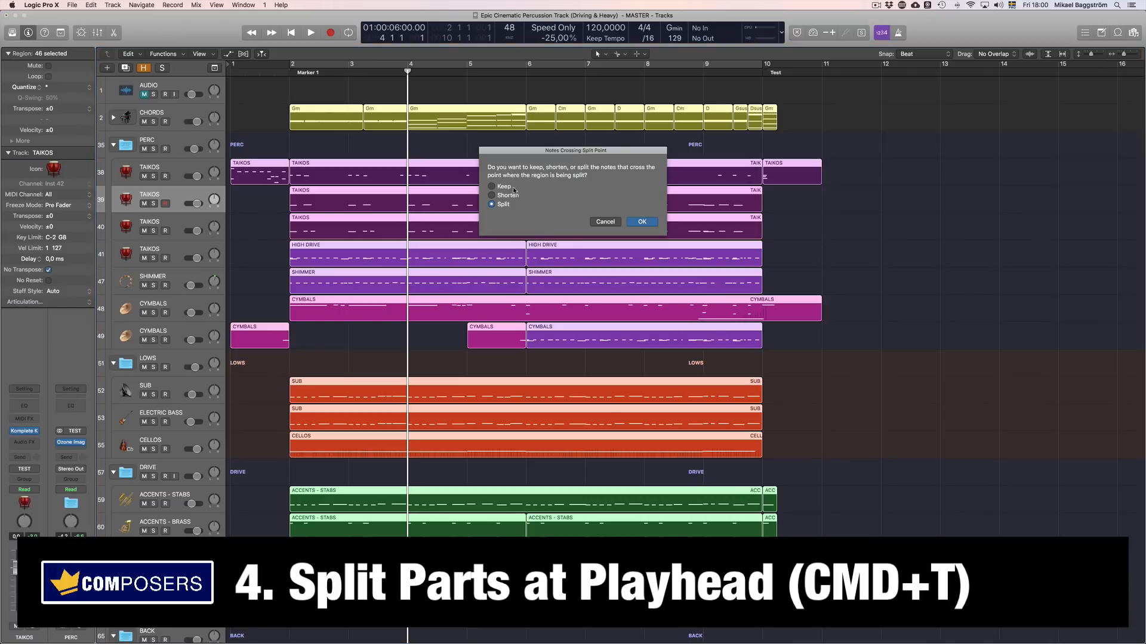
click(643, 222)
click(435, 354)
click(378, 75)
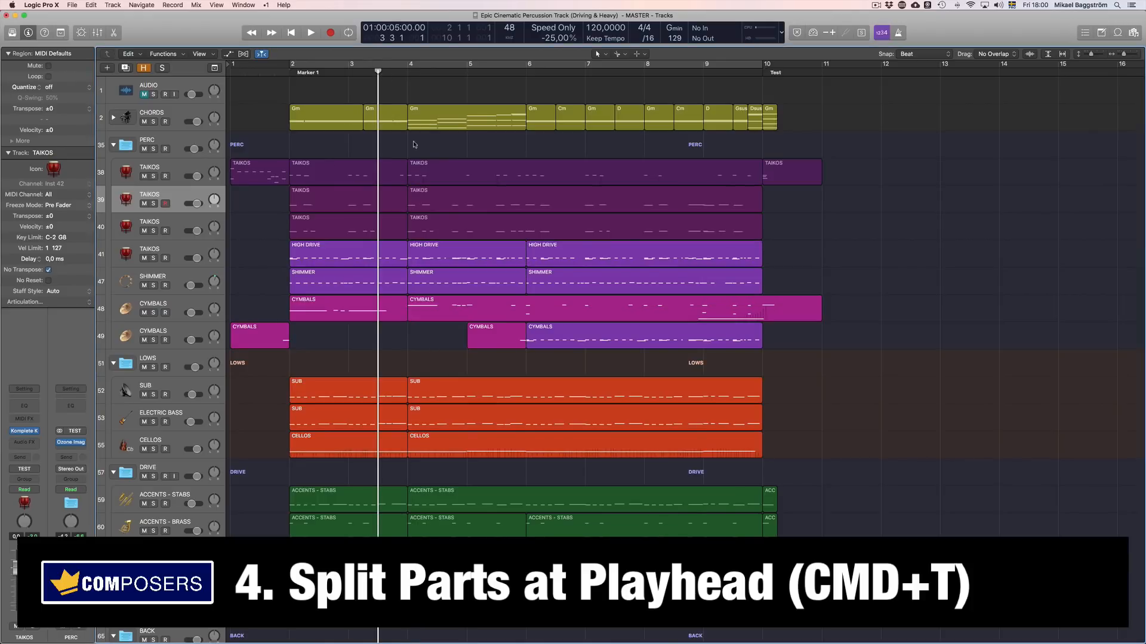
scroll(413, 144, down, 6)
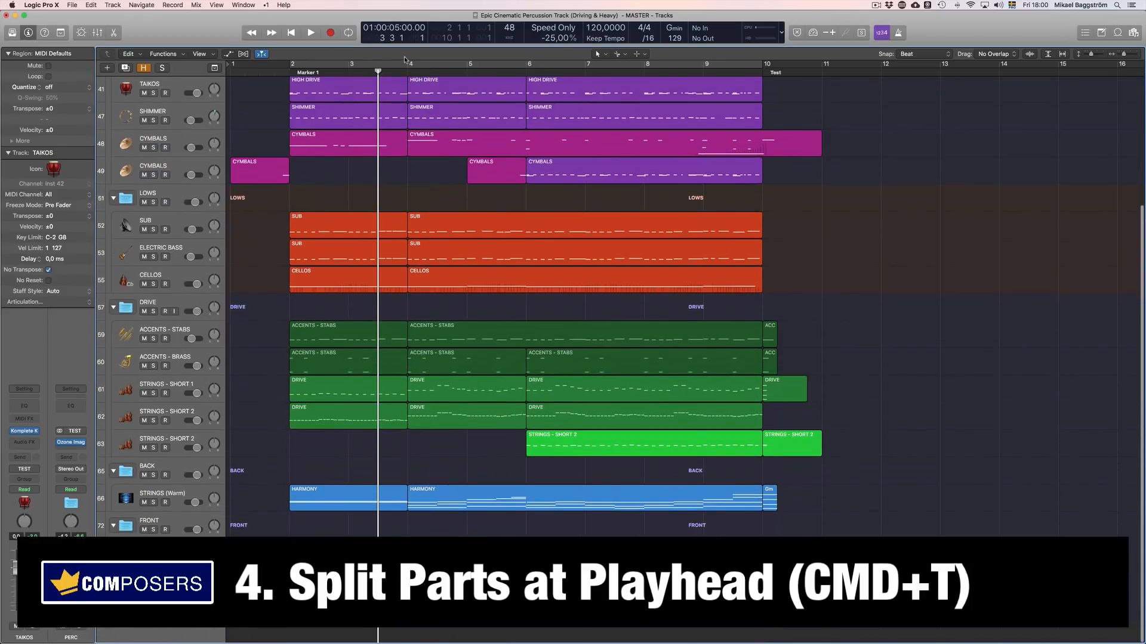
click(408, 70)
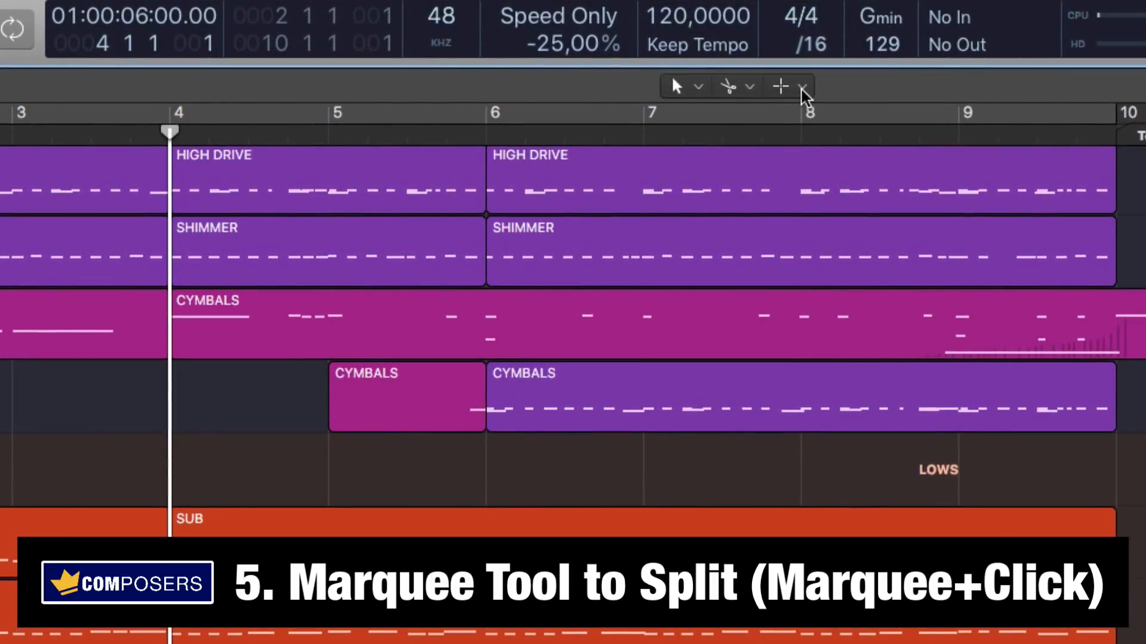
Marquee-select bar 6 to bar 7 across the SUB, ELECTRIC BASS and CELLOS regions and cut them at its edges, choosing Split for crossing notes
click(776, 83)
click(476, 86)
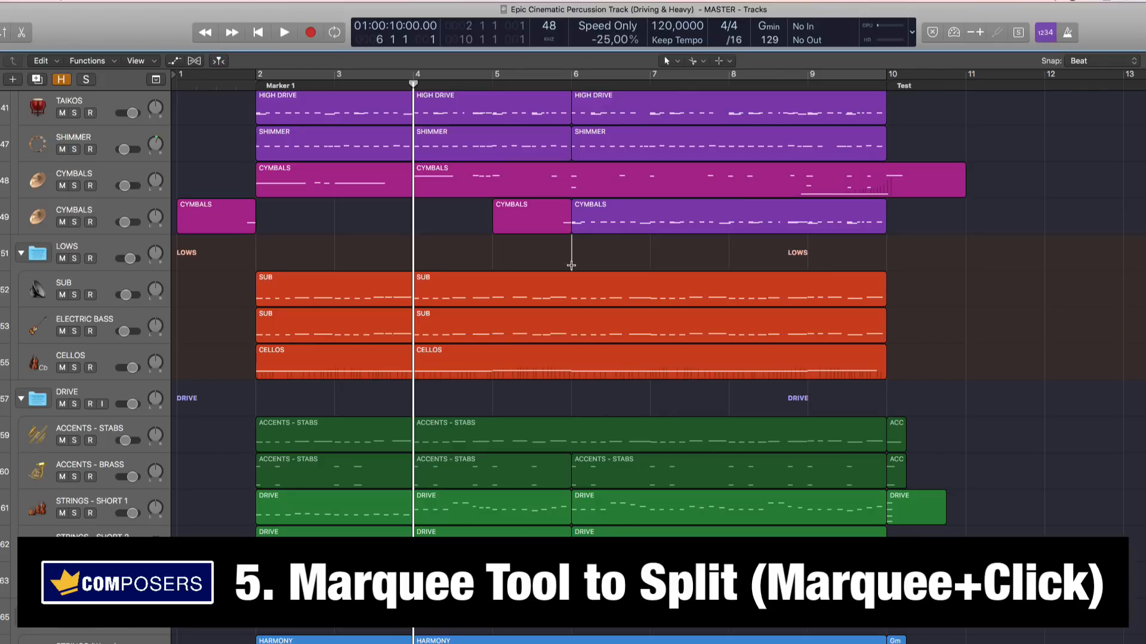
drag(572, 266, 644, 369)
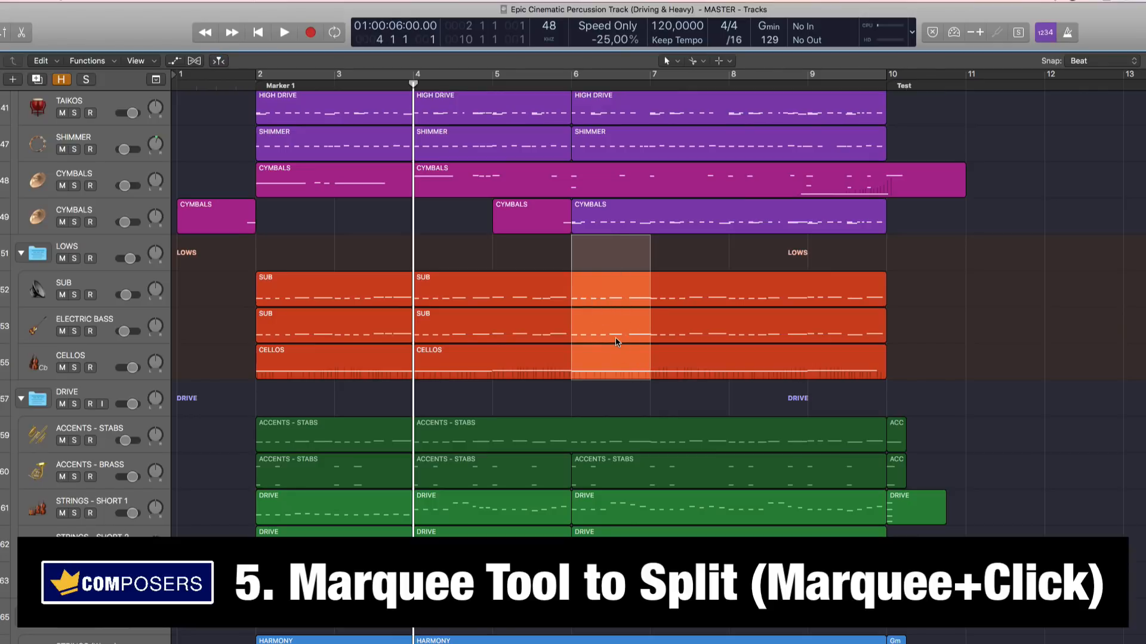
click(606, 287)
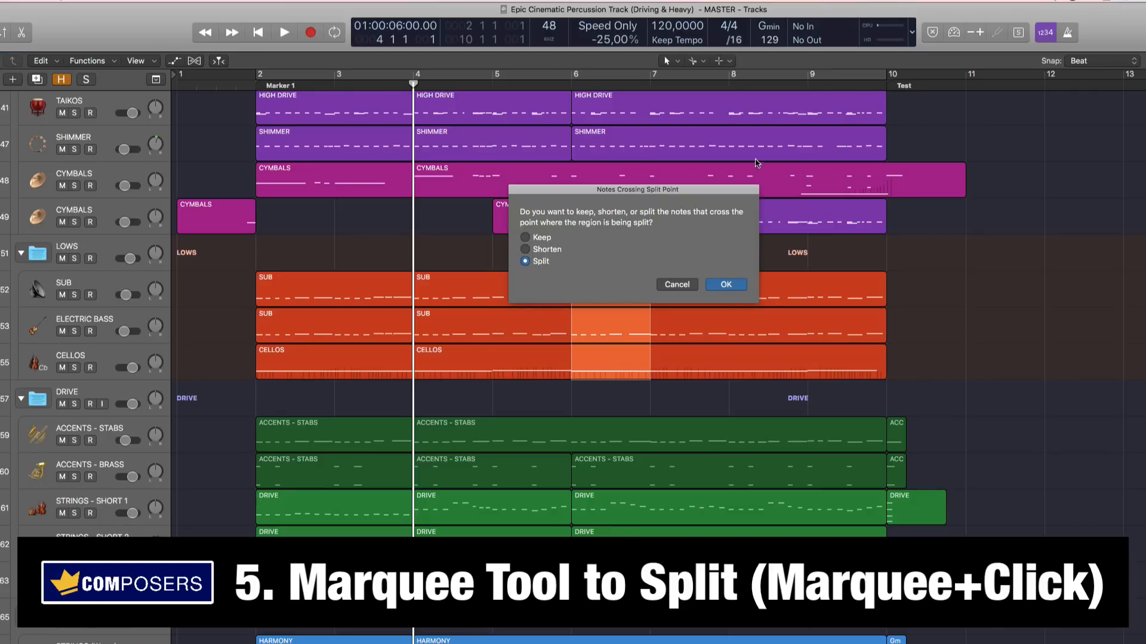
click(725, 285)
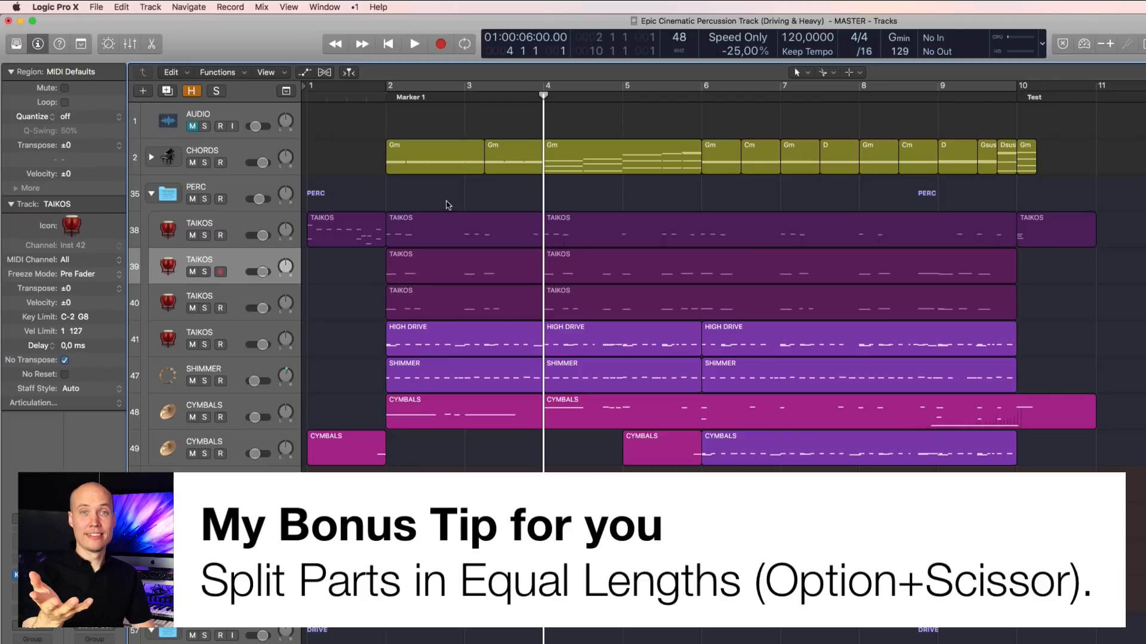
Try to split the HARMONY region on the STRINGS (Warm) track at bar 3 with the Scissors Tool, and undo the split
click(596, 525)
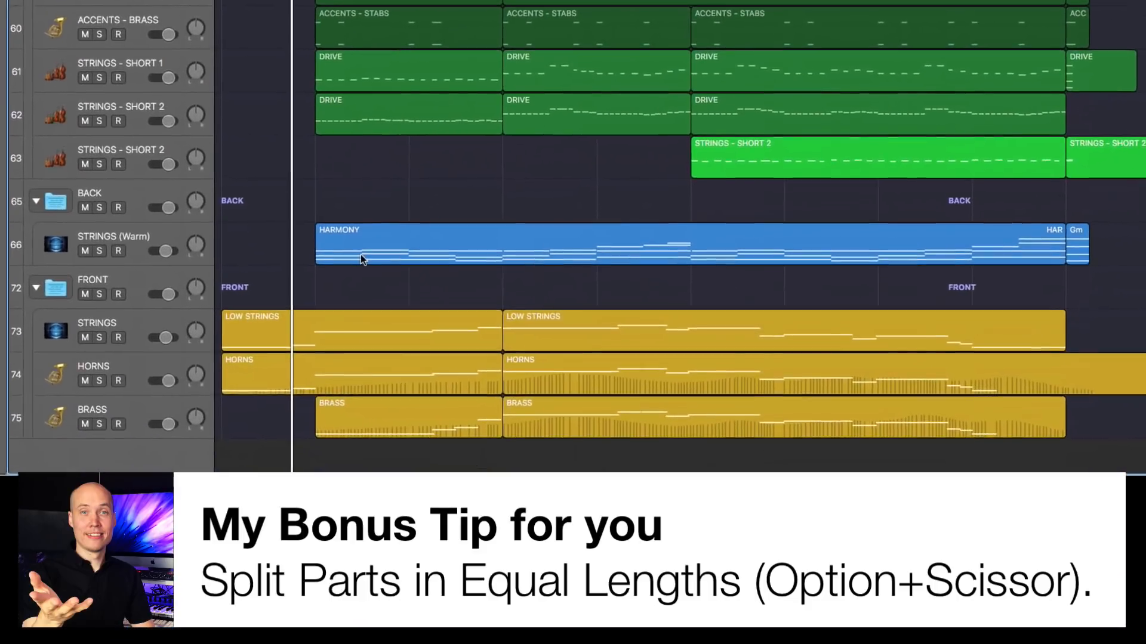
click(378, 290)
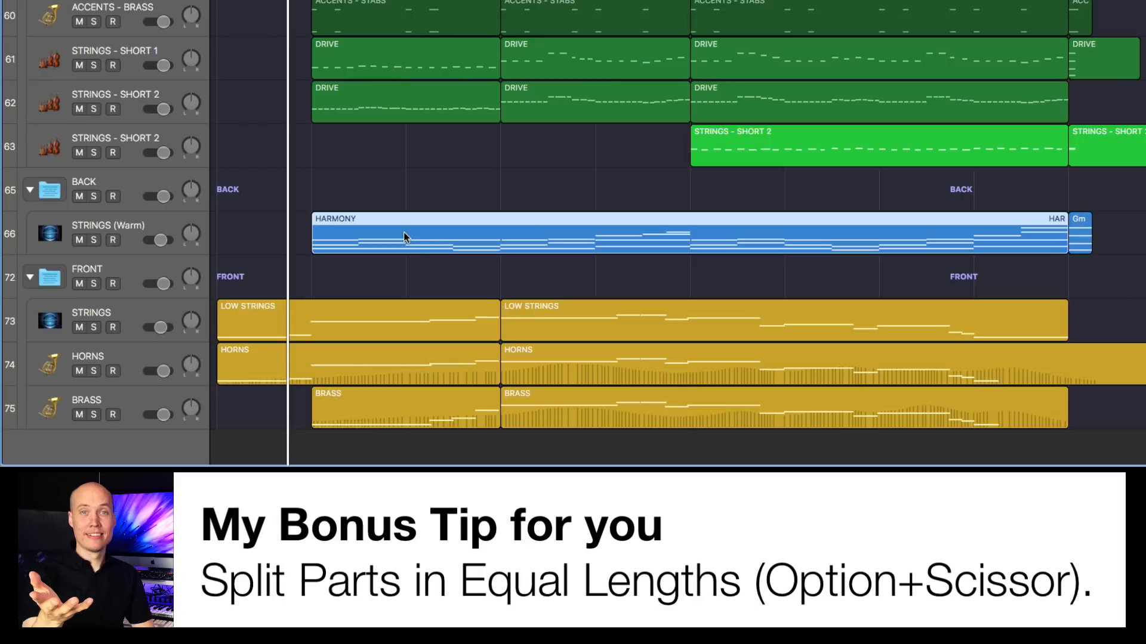
key(t)
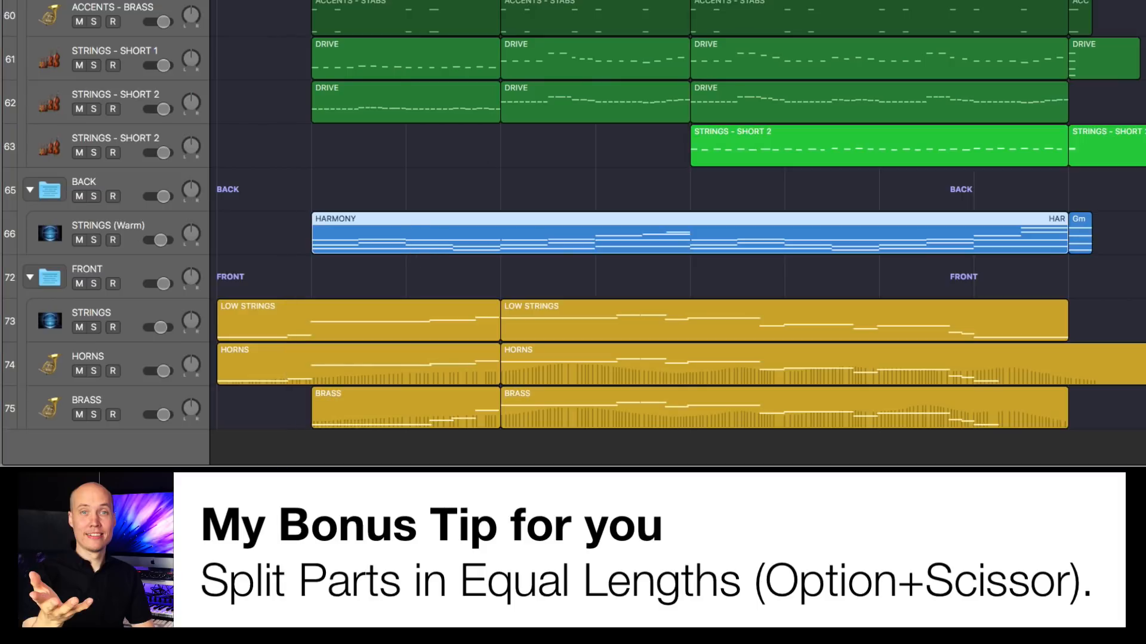
key(i)
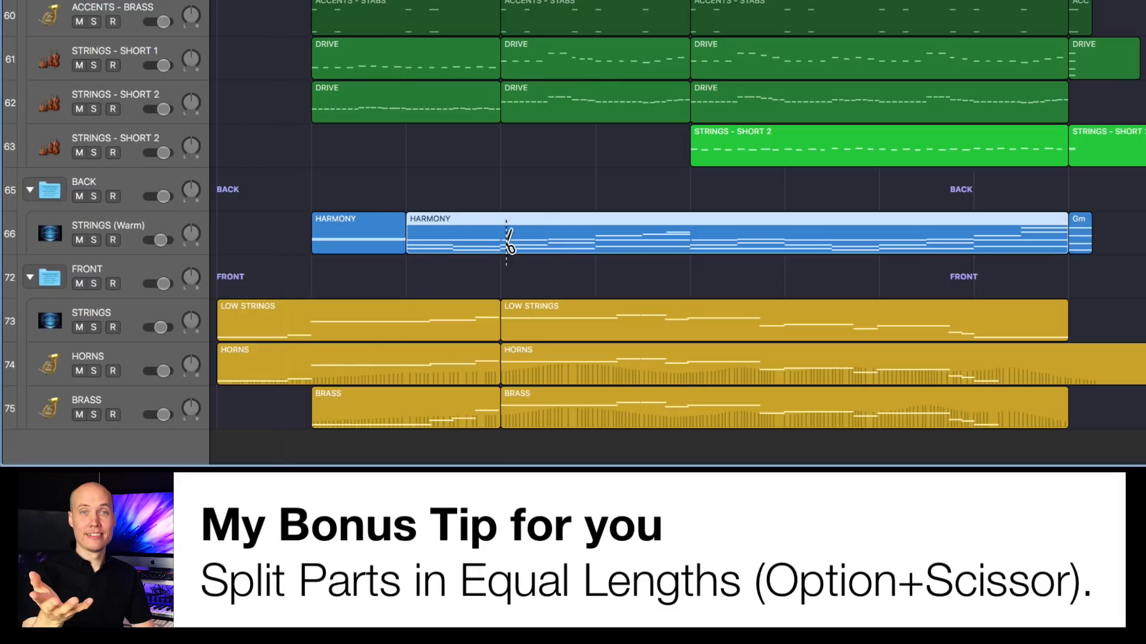
alt+click(501, 239)
key(super+z)
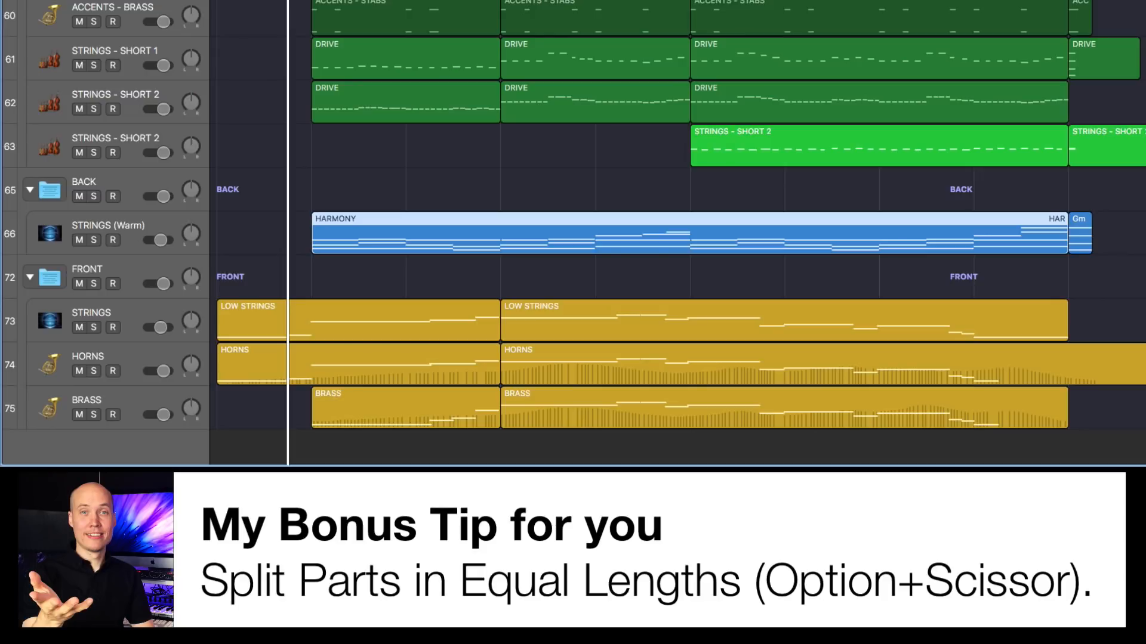
Split the HARMONY region into equal one-bar regions with the Scissors Tool, choosing Split for the notes crossing the split points
alt+click(415, 236)
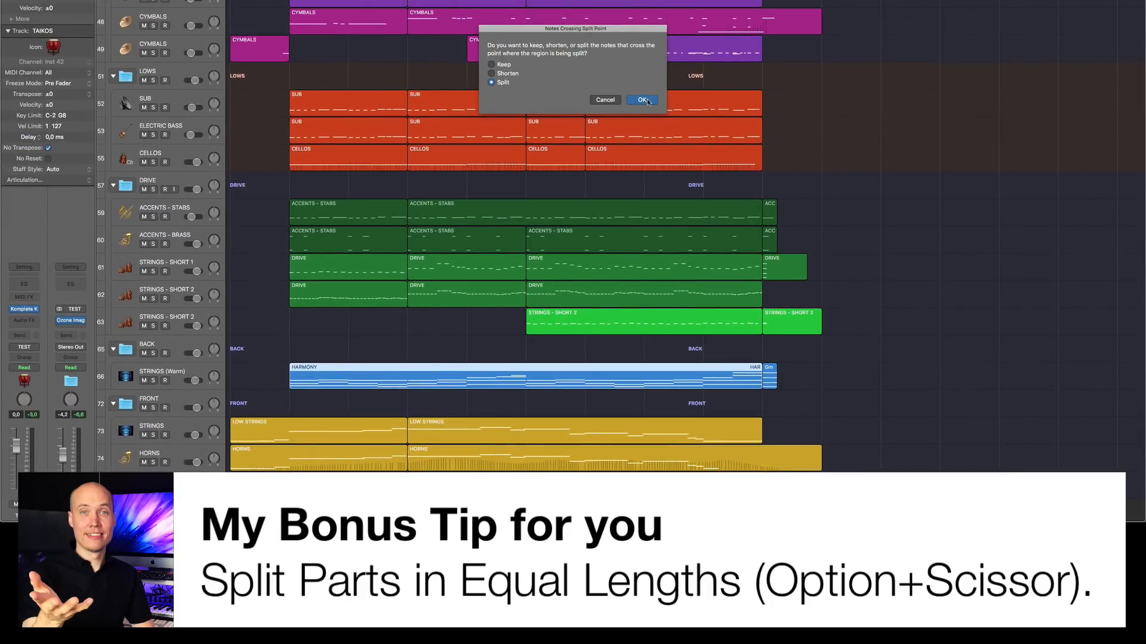
click(642, 100)
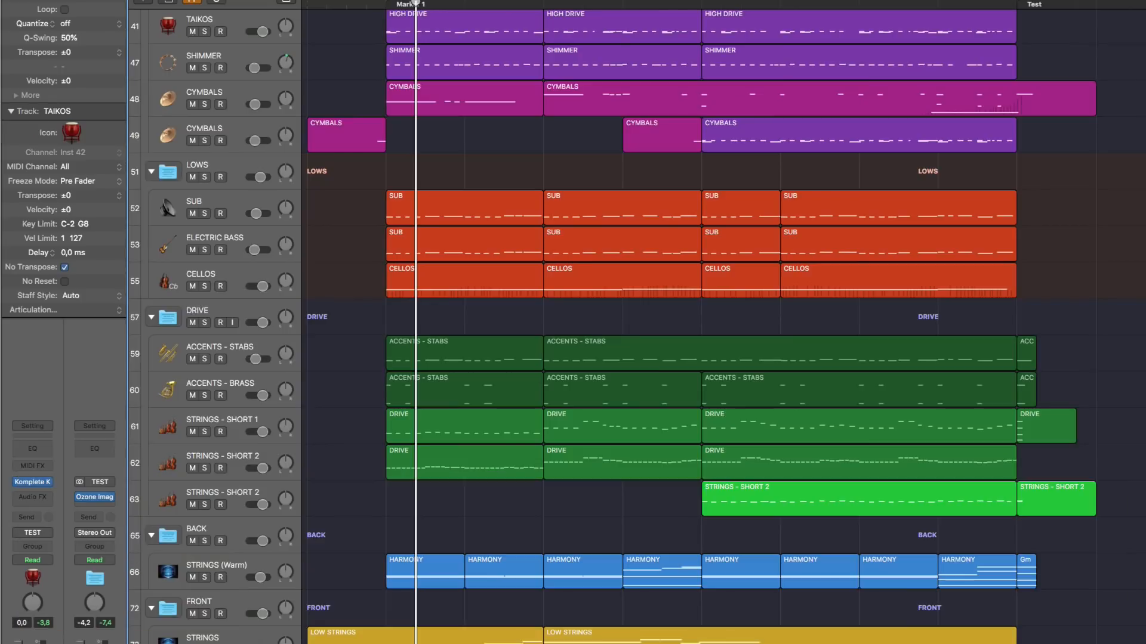
Open the Gm region that starts at bar 4 of the CHORDS track for note editing
scroll(657, 239, up, 6)
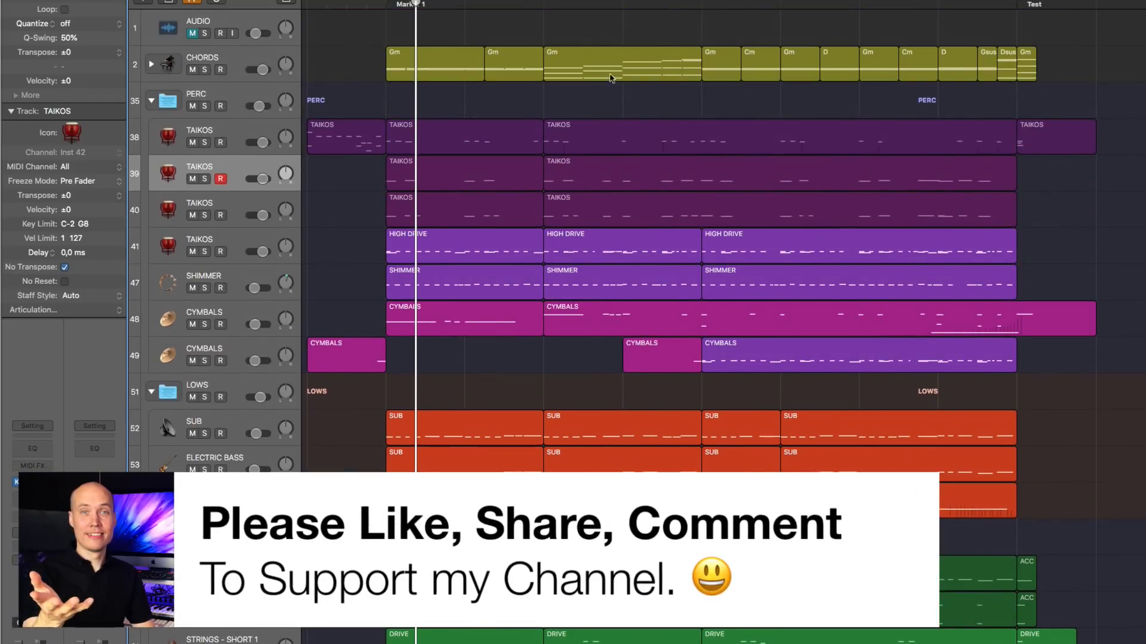
click(593, 66)
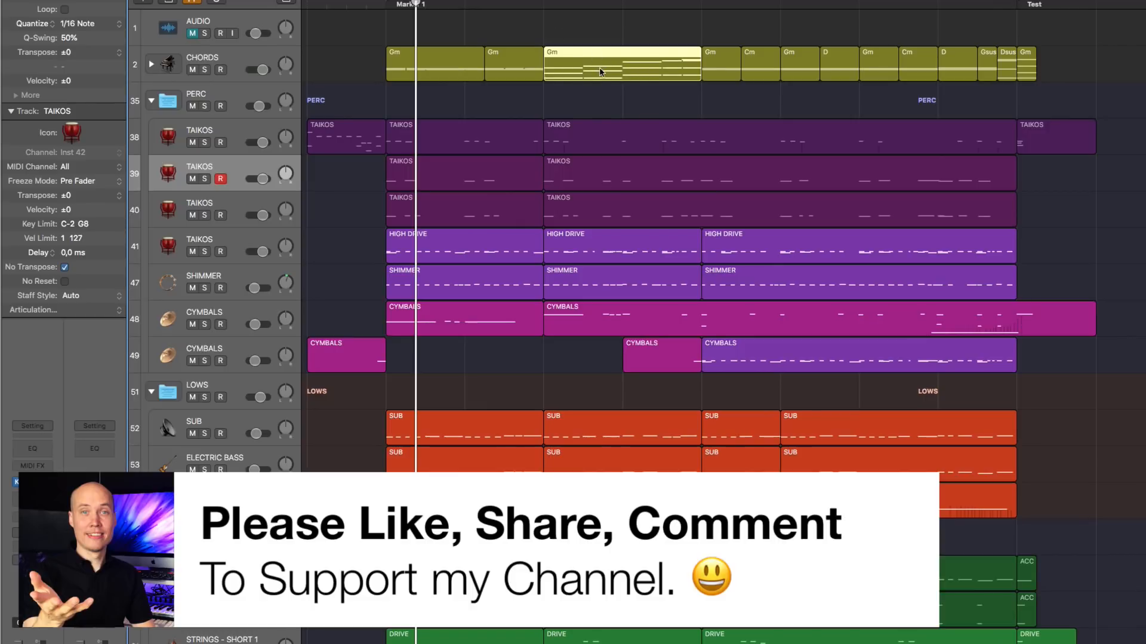
double_click(601, 70)
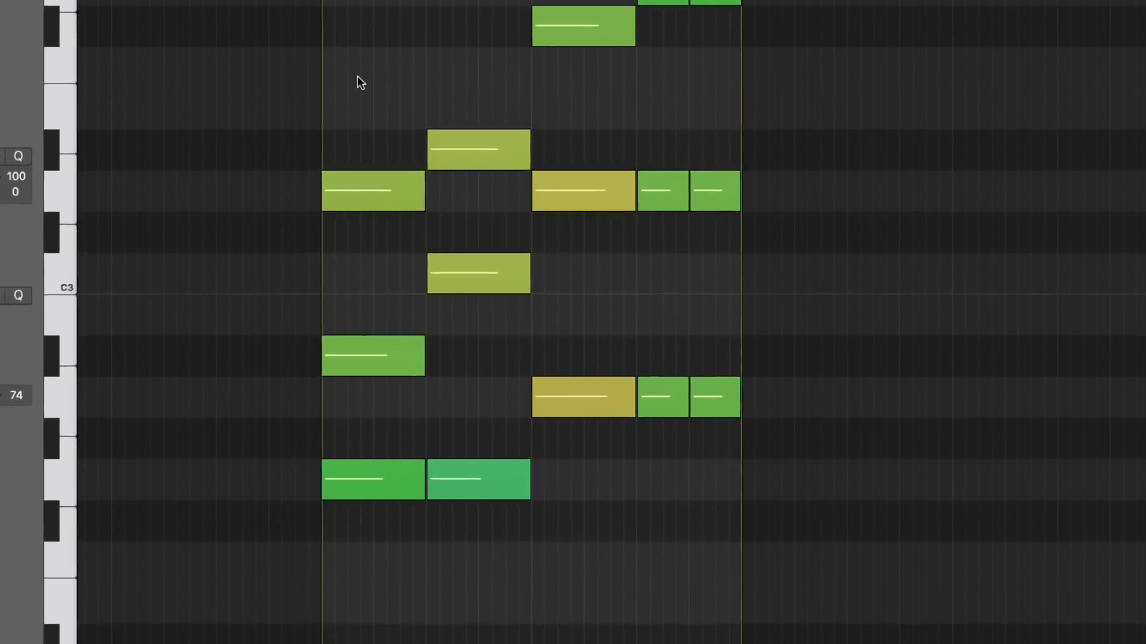
Select the three notes of the first chord and split each into eight equal lengths with the Scissors Tool
drag(510, 292, 525, 458)
drag(357, 286, 377, 514)
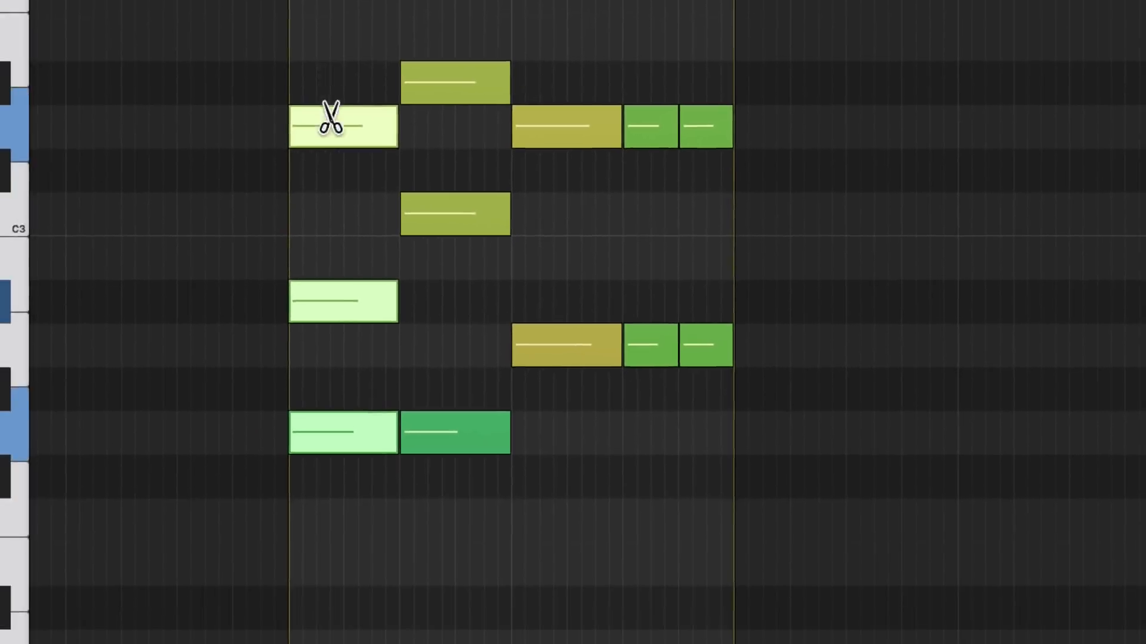
click(329, 127)
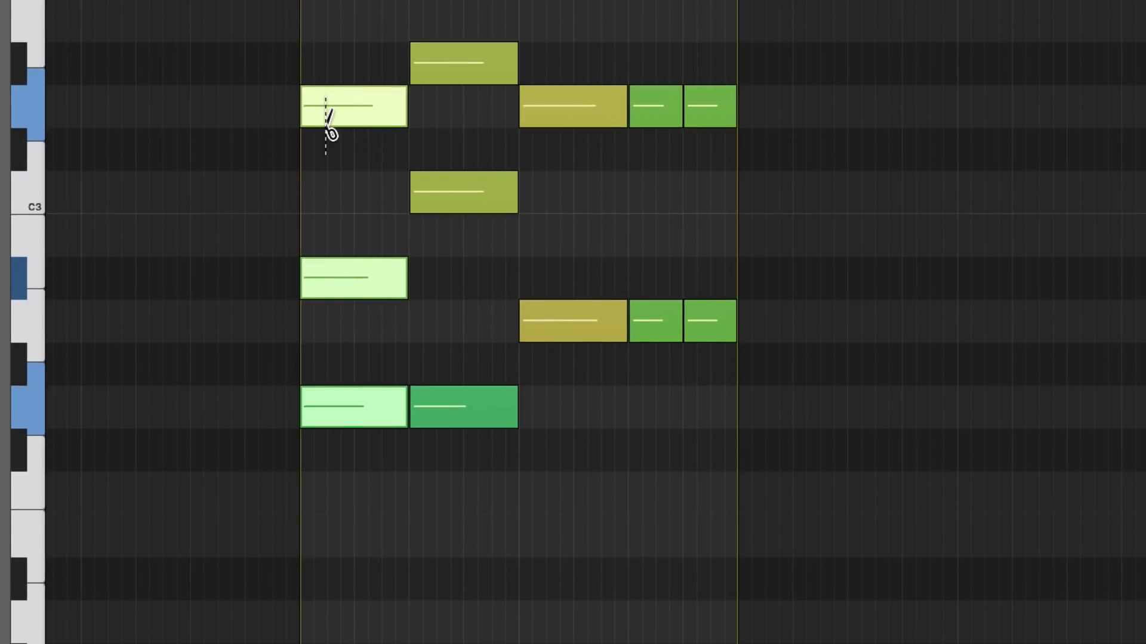
drag(357, 122, 328, 133)
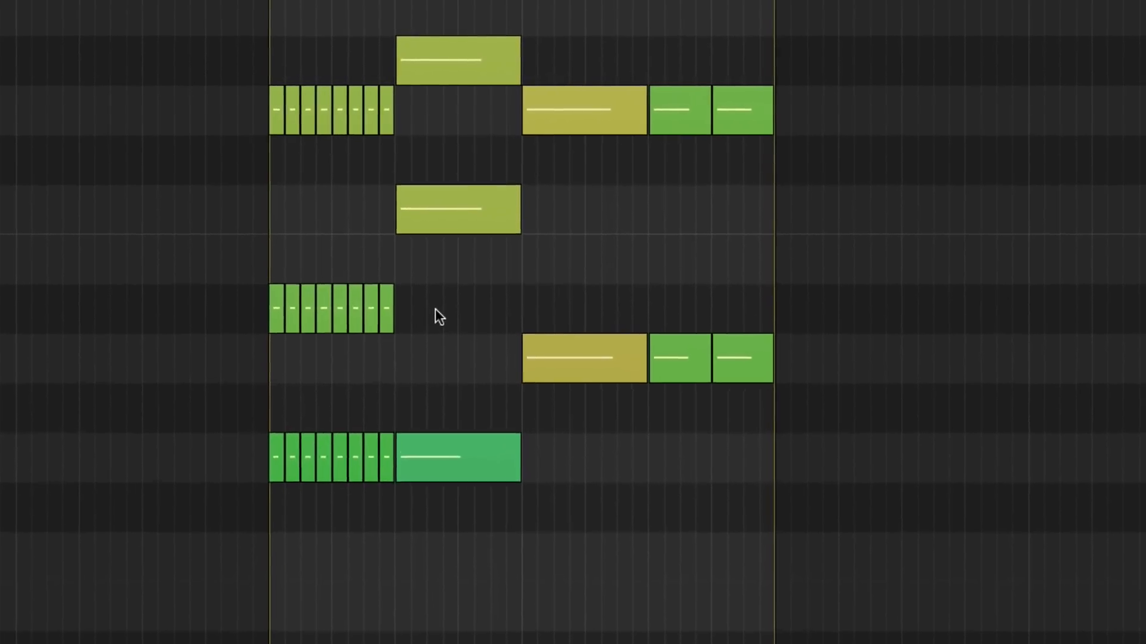